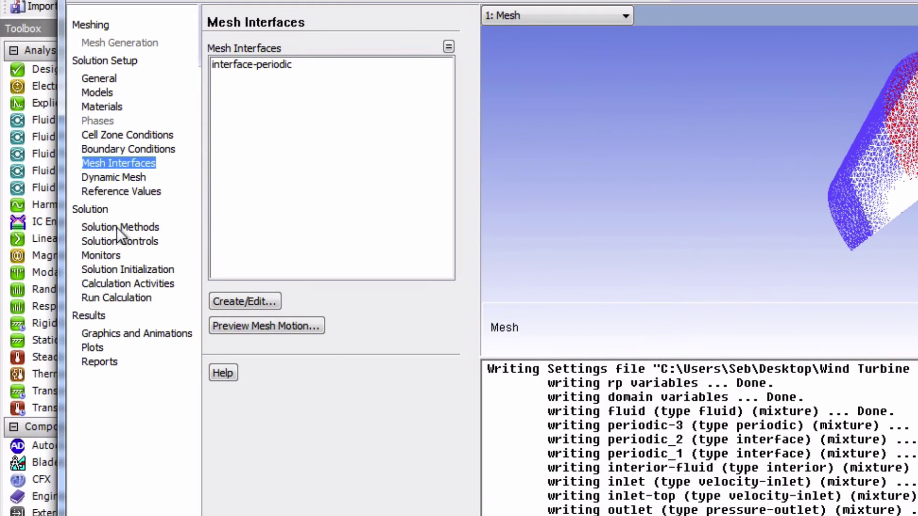
Open the Solution Methods page for the blade case.
left_click(118, 228)
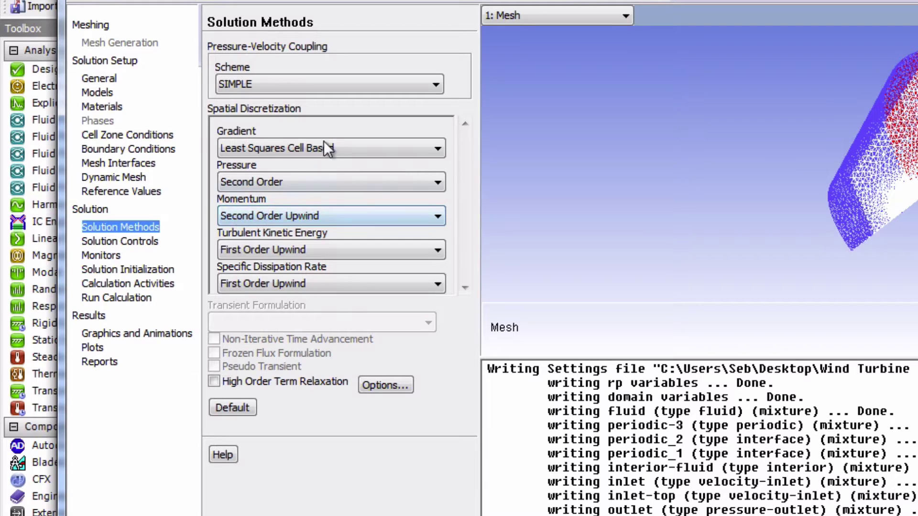
Use the Coupled scheme with Standard pressure, pseudo-transient and high-order term relaxation enabled.
left_click(292, 80)
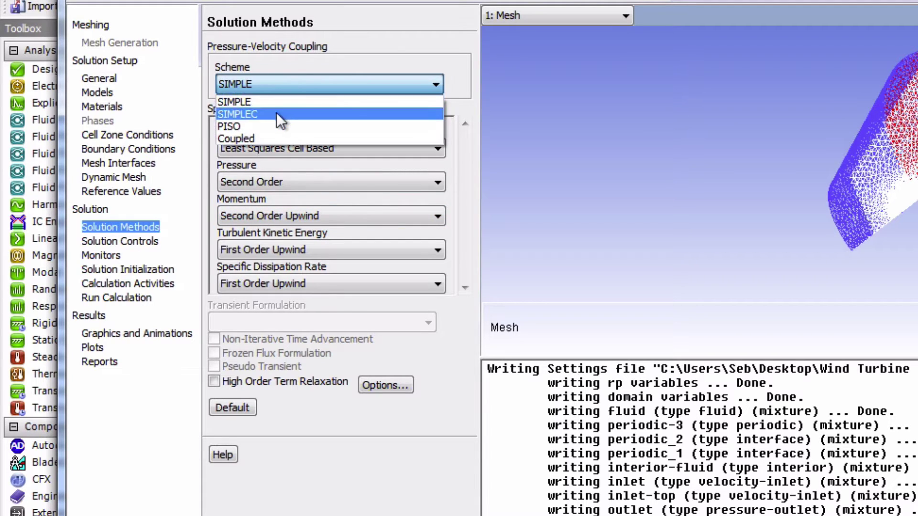
left_click(268, 139)
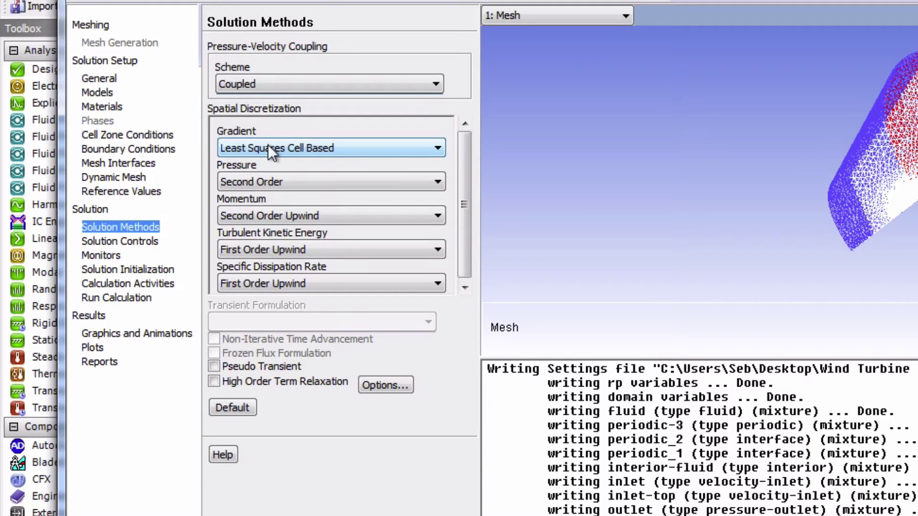
left_click(270, 183)
left_click(266, 208)
left_click(213, 366)
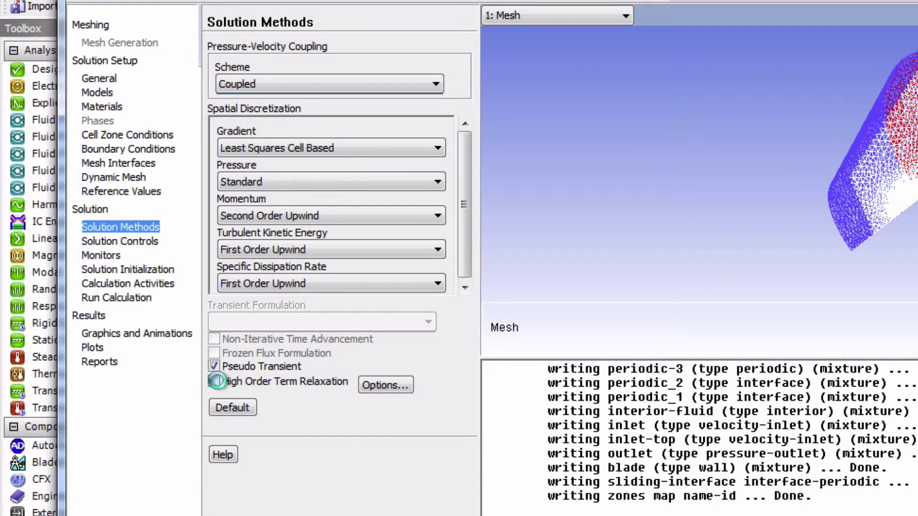
left_click(213, 381)
left_click(111, 254)
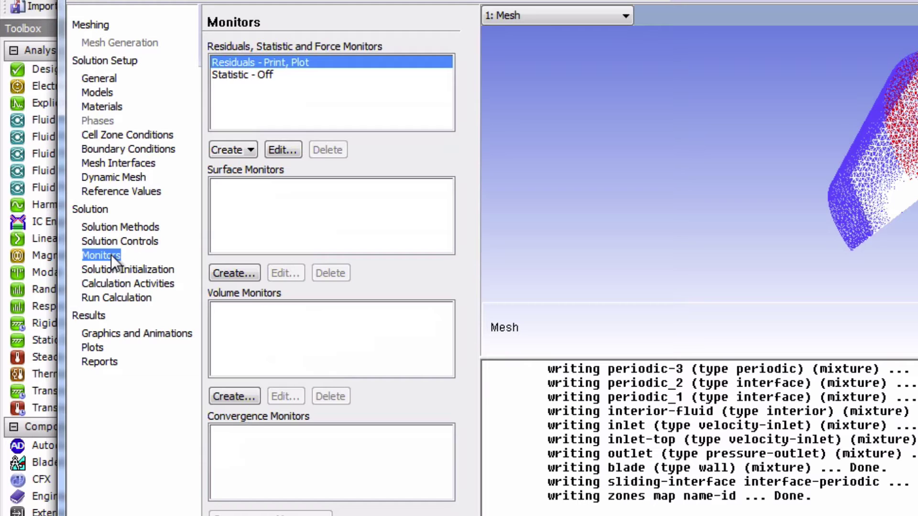
Set continuity and x, y, z-velocity residual absolute criteria to 1e-6.
left_click(276, 150)
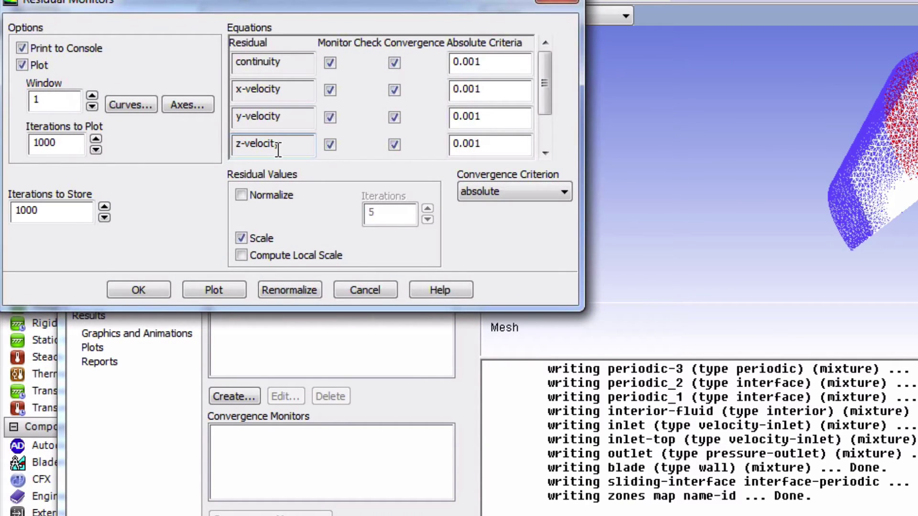
left_click_drag(483, 62, 400, 59)
type("1")
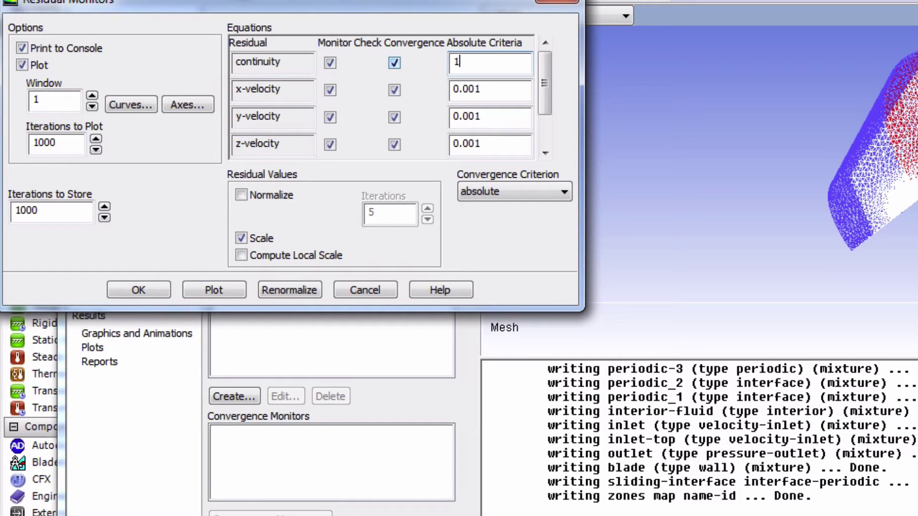
type("e-6")
left_click_drag(488, 88, 440, 82)
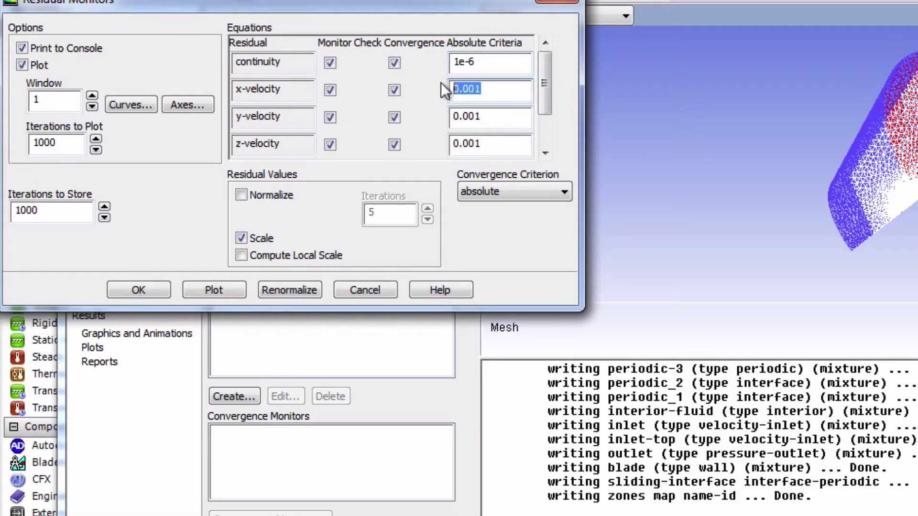
type("1e-6")
left_click_drag(478, 115, 428, 113)
type("1e-6")
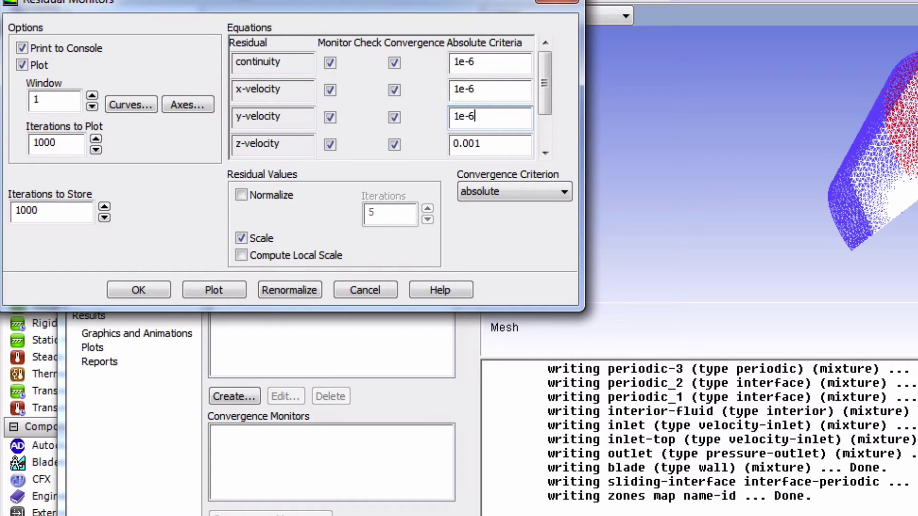
left_click_drag(487, 140, 447, 142)
type("1e")
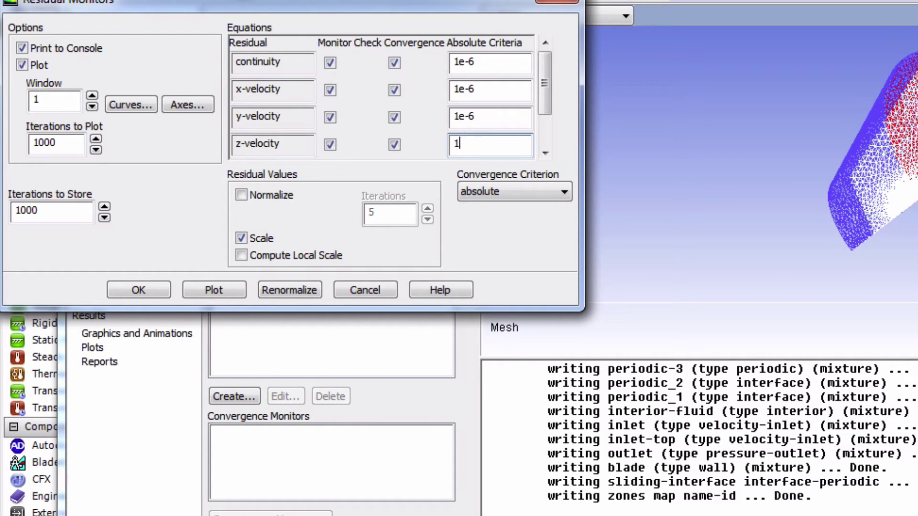
type("-6")
left_click(150, 287)
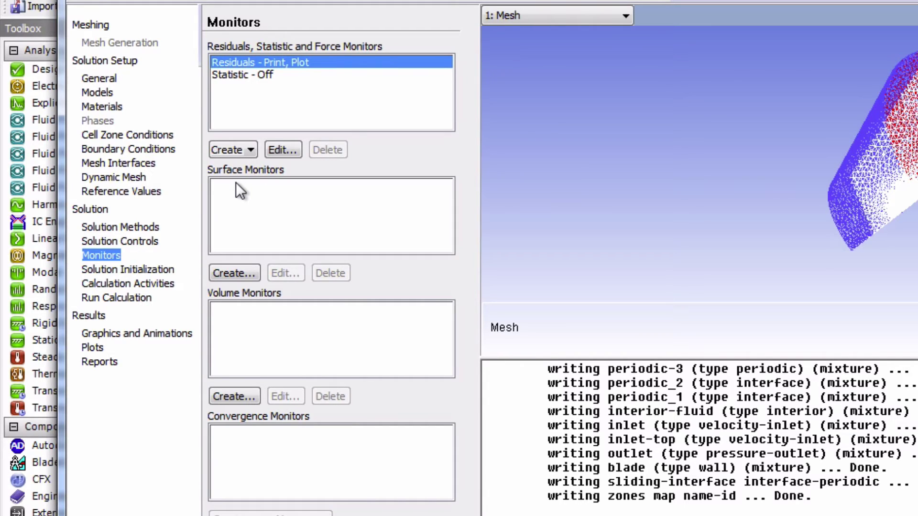
Create plotted surface monitor surf-mon-1 for integral static pressure on the blade.
left_click(234, 273)
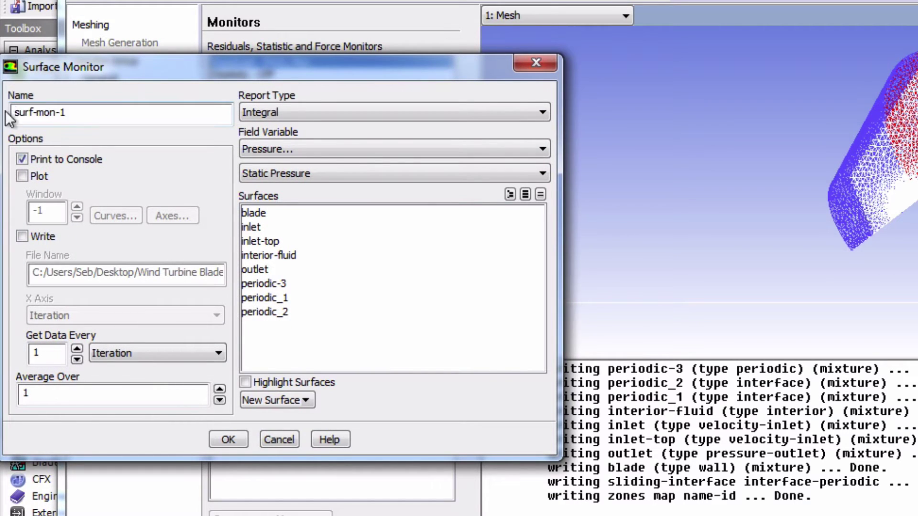
left_click(23, 176)
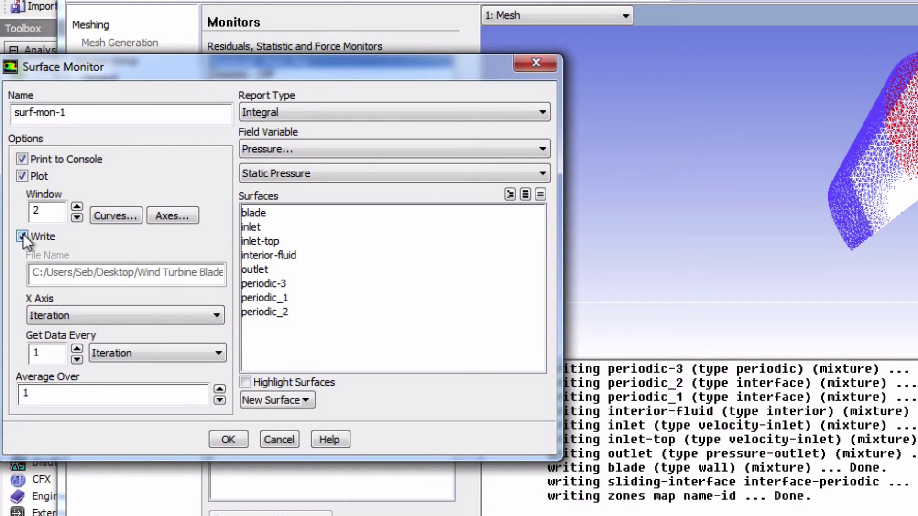
left_click(257, 214)
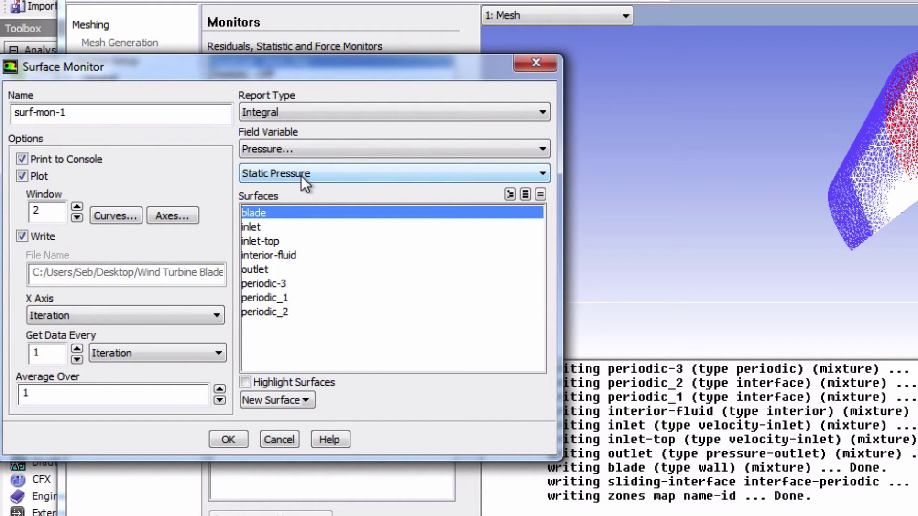
left_click(230, 439)
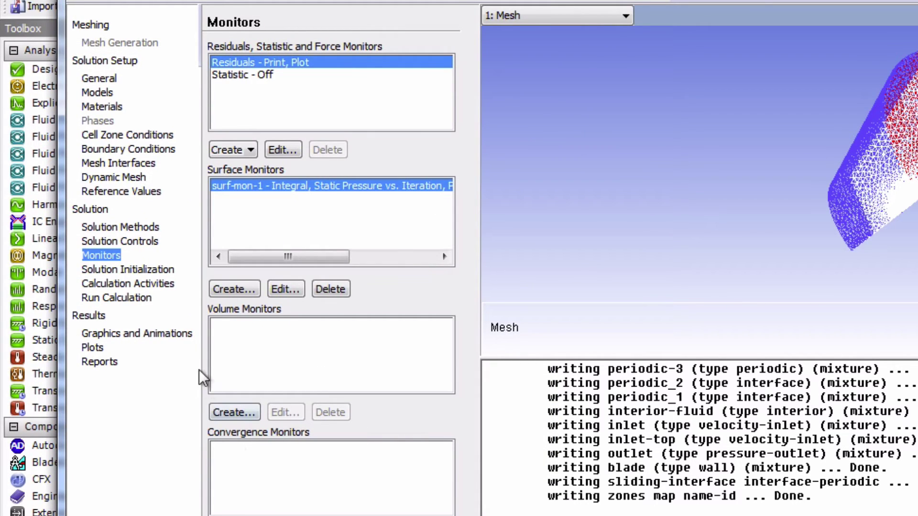
left_click(155, 268)
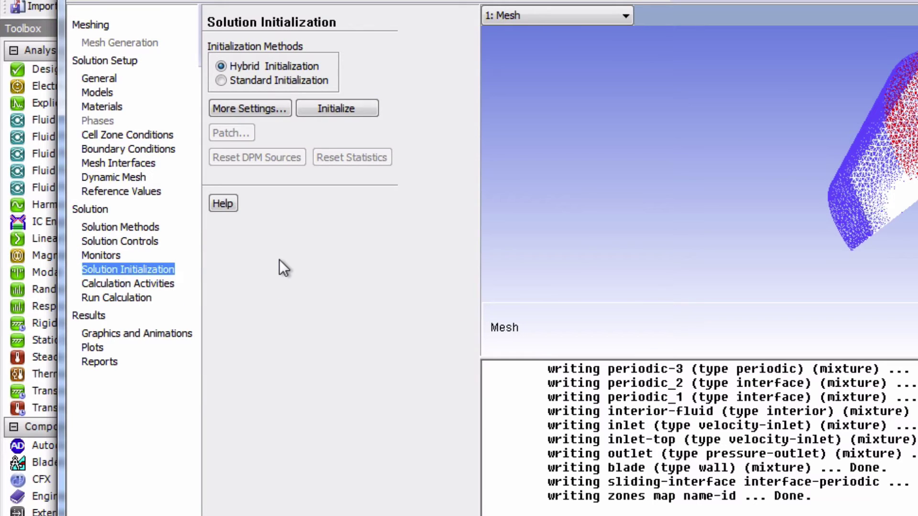
Choose Standard Initialization computed from the inlet, giving Z velocity -12 m/s.
left_click(221, 81)
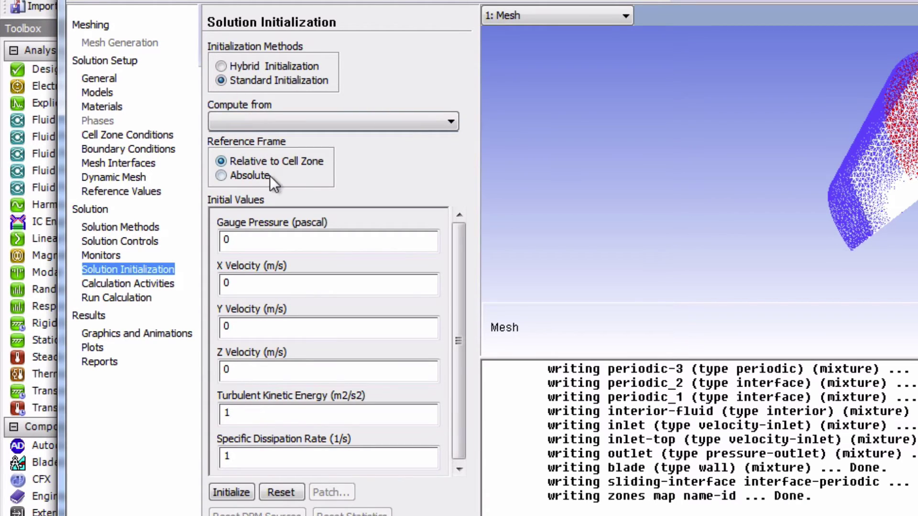
left_click(440, 121)
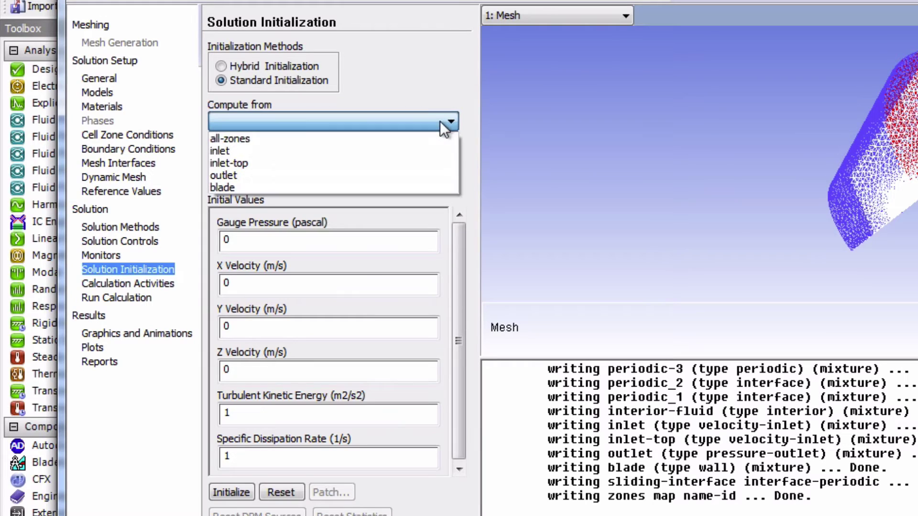
left_click(356, 154)
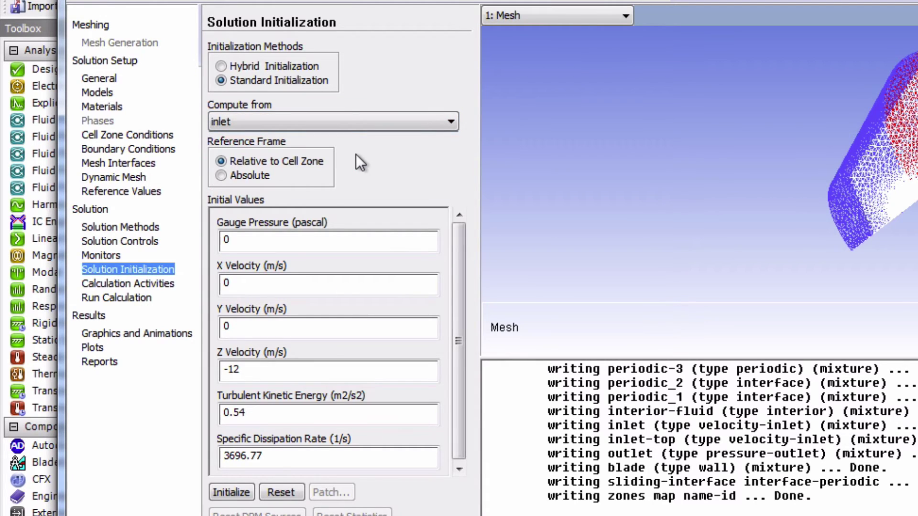
left_click(132, 299)
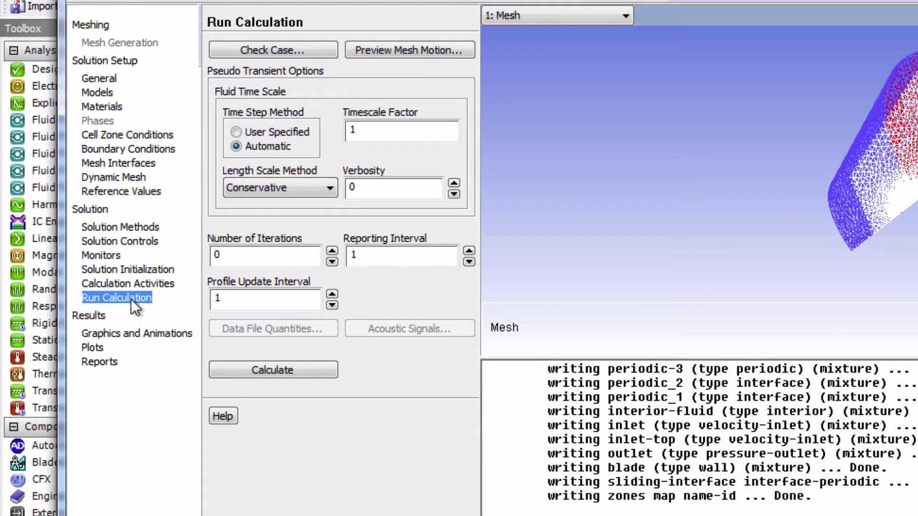
Enter 1500 as the number of iterations.
left_click_drag(249, 260, 209, 258)
type("1500")
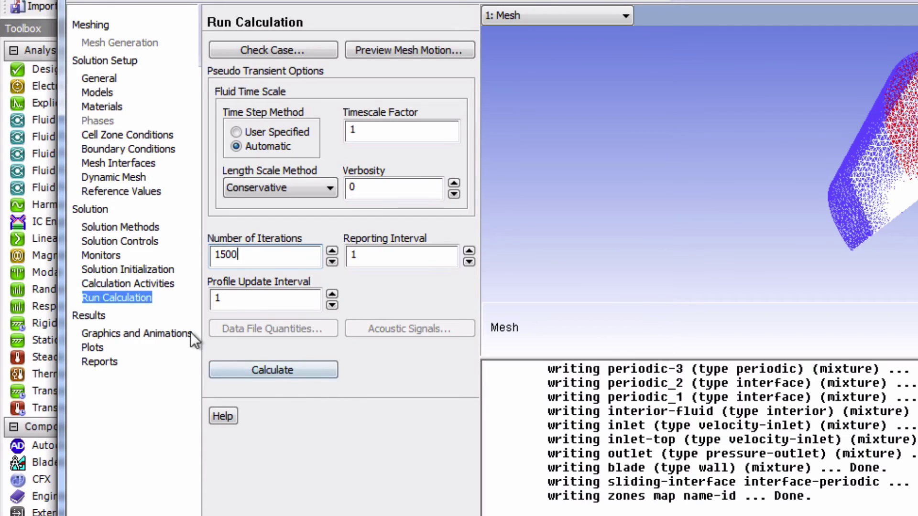
left_click(134, 269)
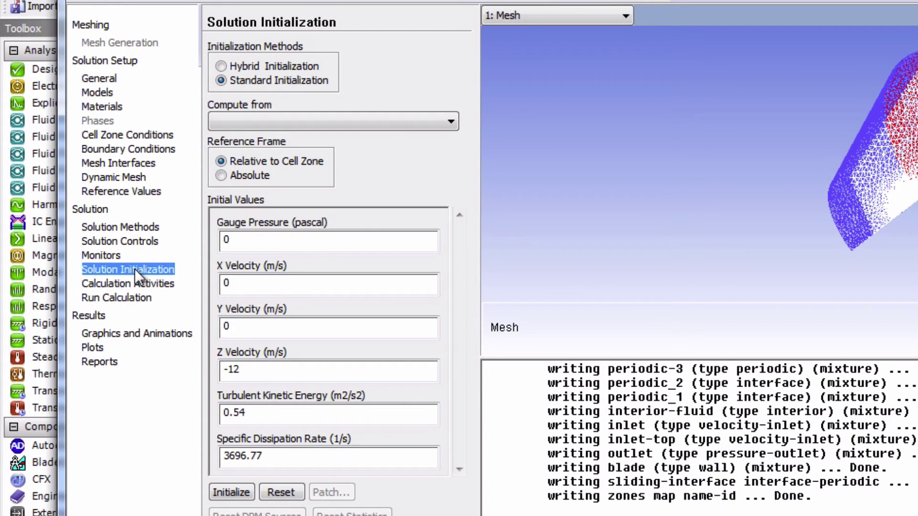
Initialize the flow field using the inlet values.
left_click(230, 491)
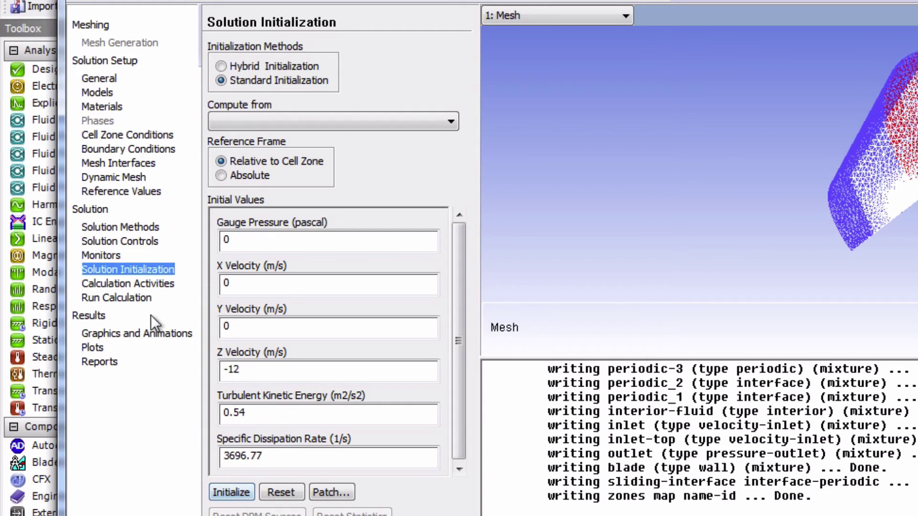
left_click(132, 299)
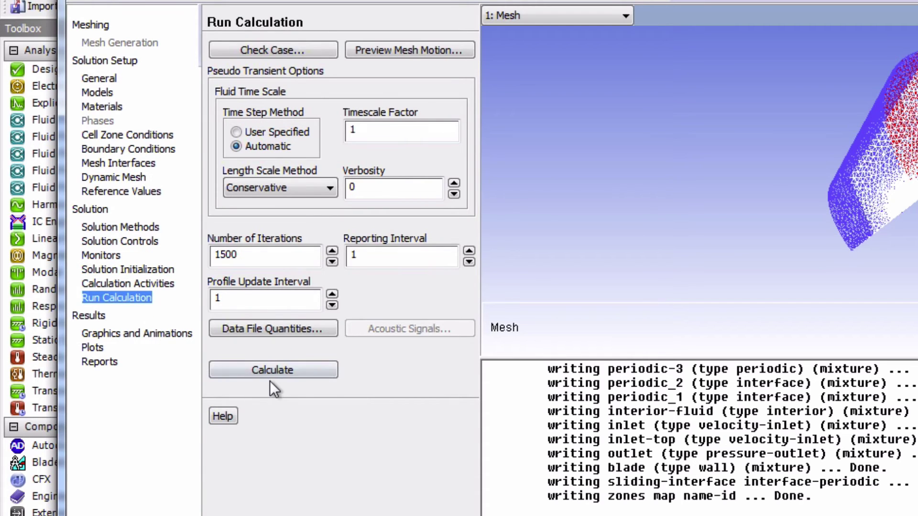
Start the 1500-iteration calculation, plotting the blade static pressure history.
left_click(274, 369)
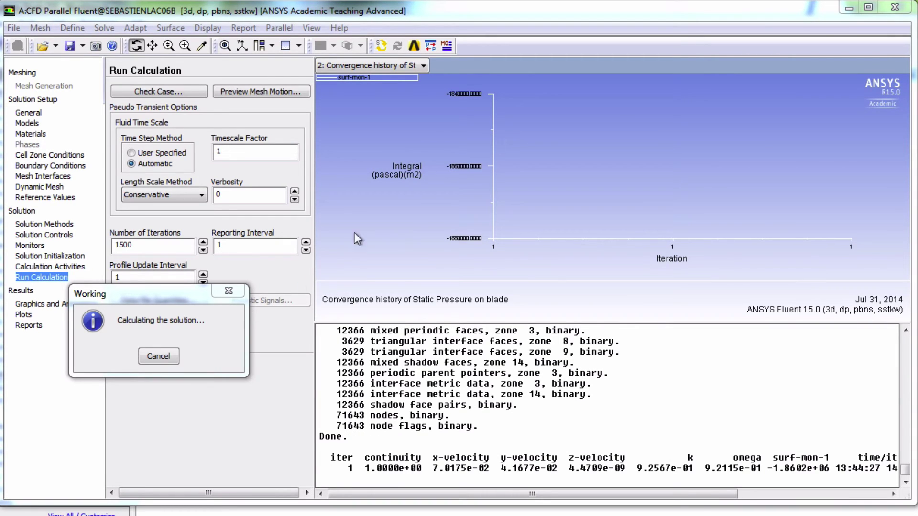
Display the 1: Scaled Residuals plot and scroll through the console's iteration output.
left_click(423, 67)
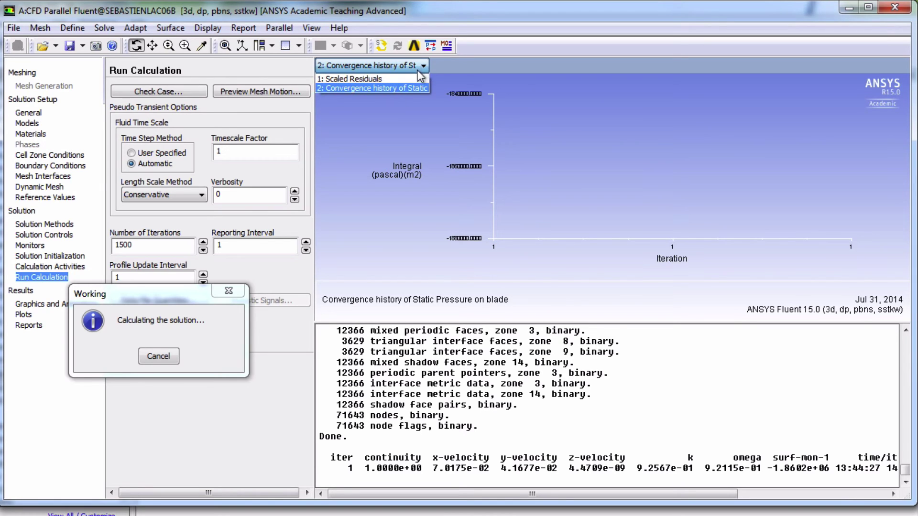
left_click(403, 79)
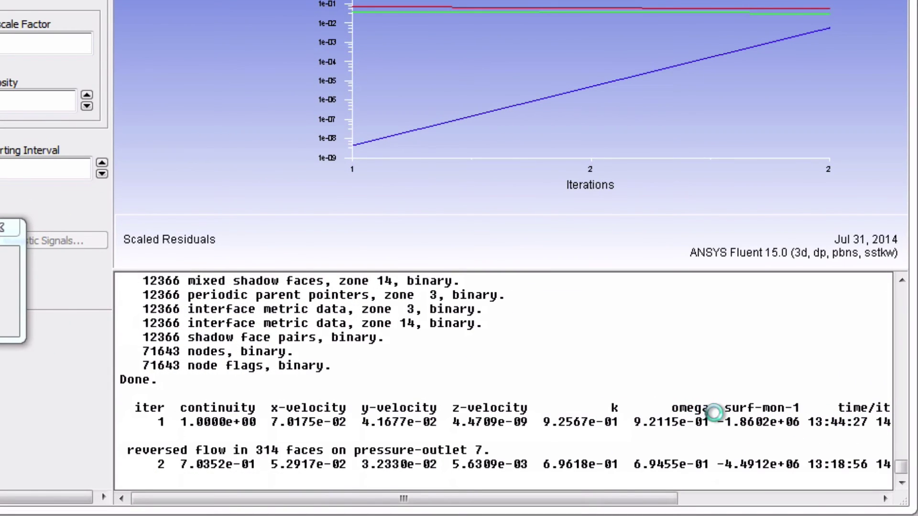
left_click_drag(580, 500, 630, 499)
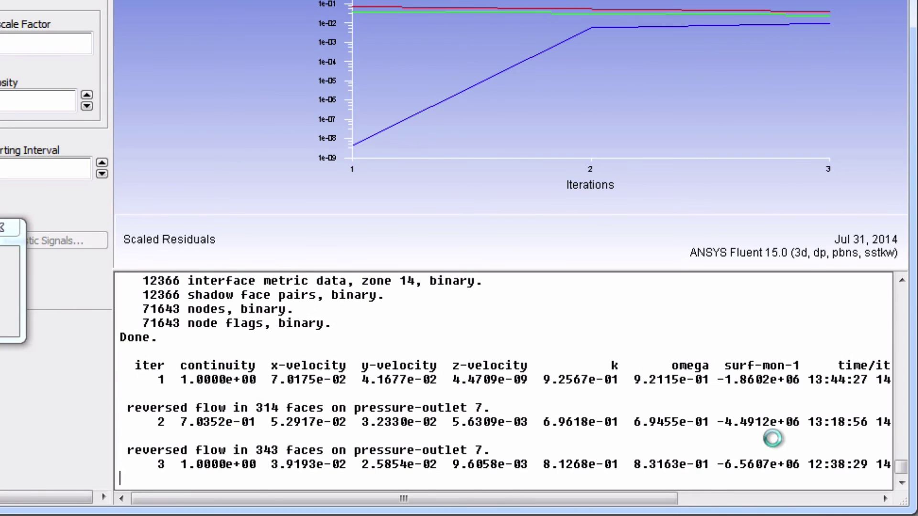
left_click_drag(635, 501, 697, 504)
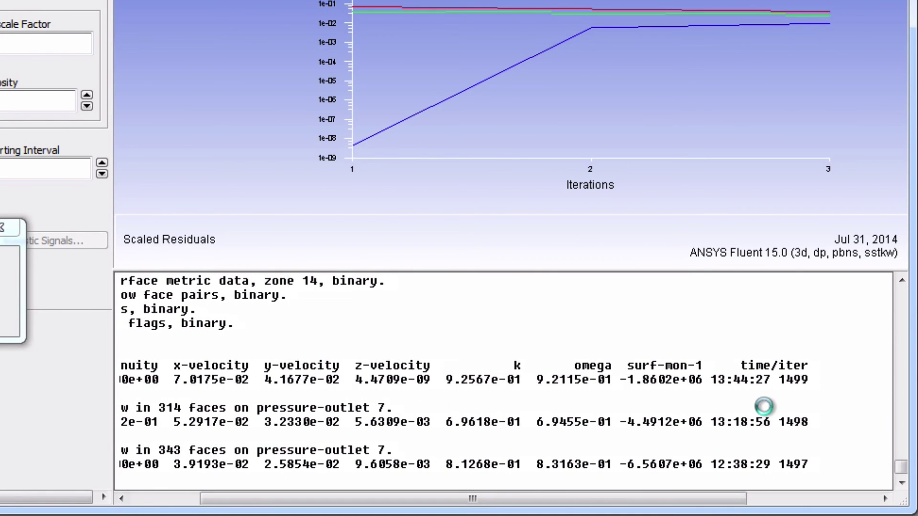